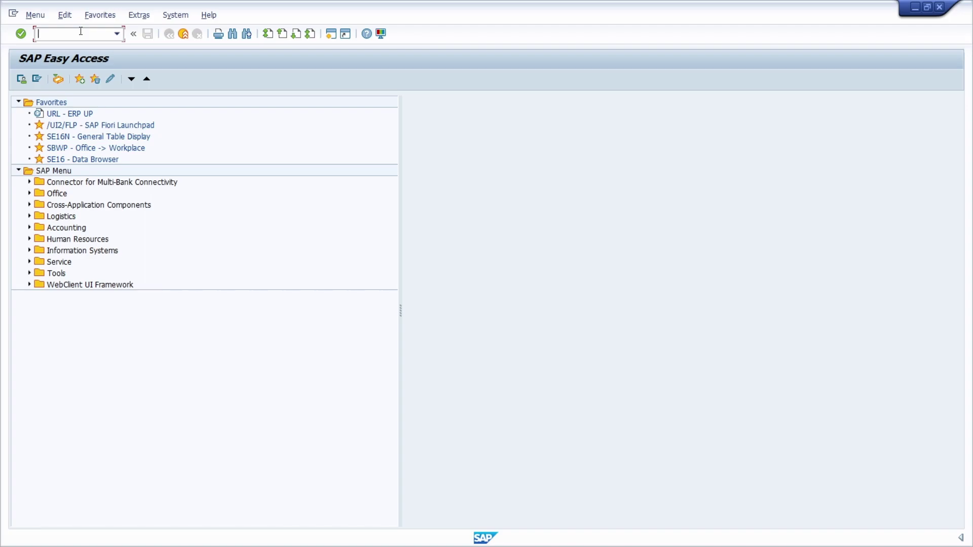
- Open the General Table Display (/nse16n) and load table T002, Language Keys
{"action": "type", "text": "/nse16n"}
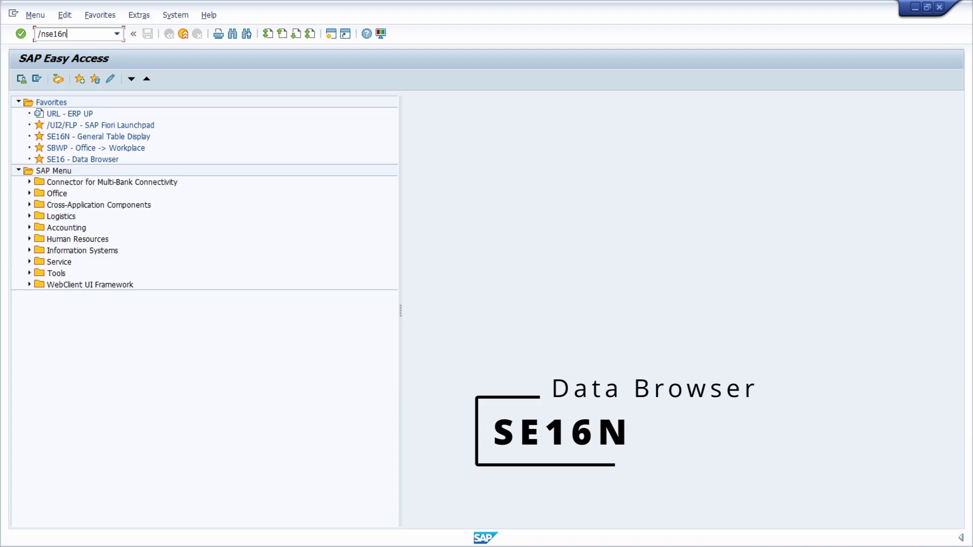
{"action": "key", "text": "Return"}
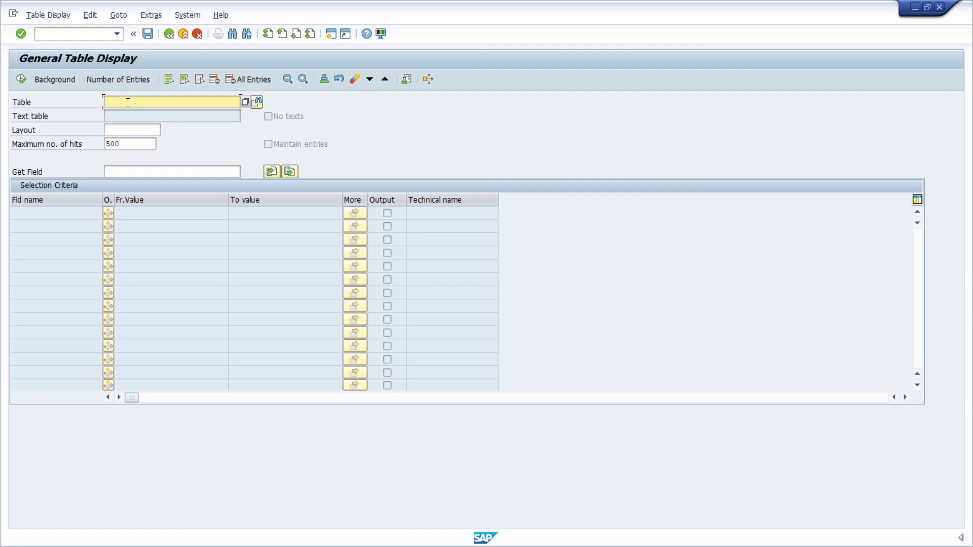
{"action": "type", "text": "T002"}
{"action": "key", "text": "Return"}
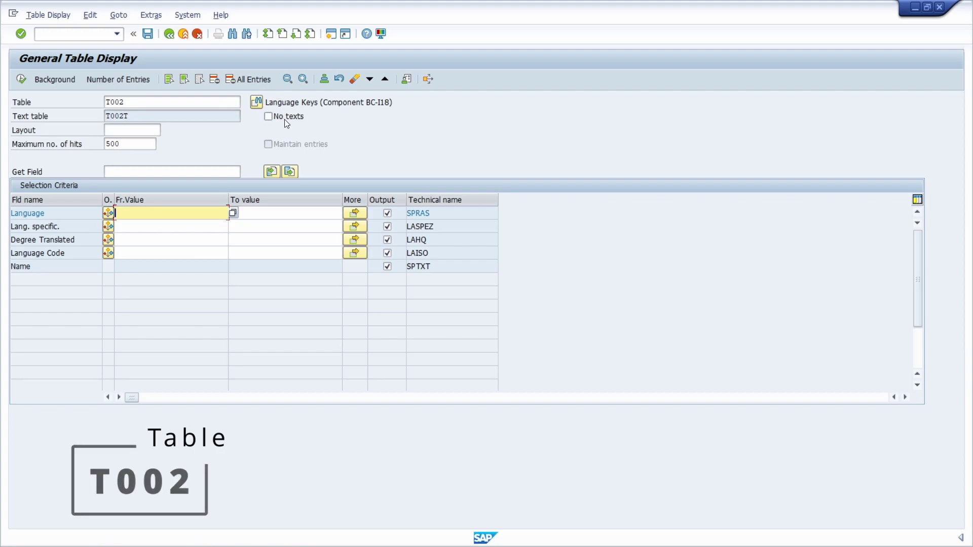
- Briefly load text table T002T, then switch the table name back to T002
{"action": "left_click_drag", "start_coordinate": [266, 103], "coordinate": [405, 103]}
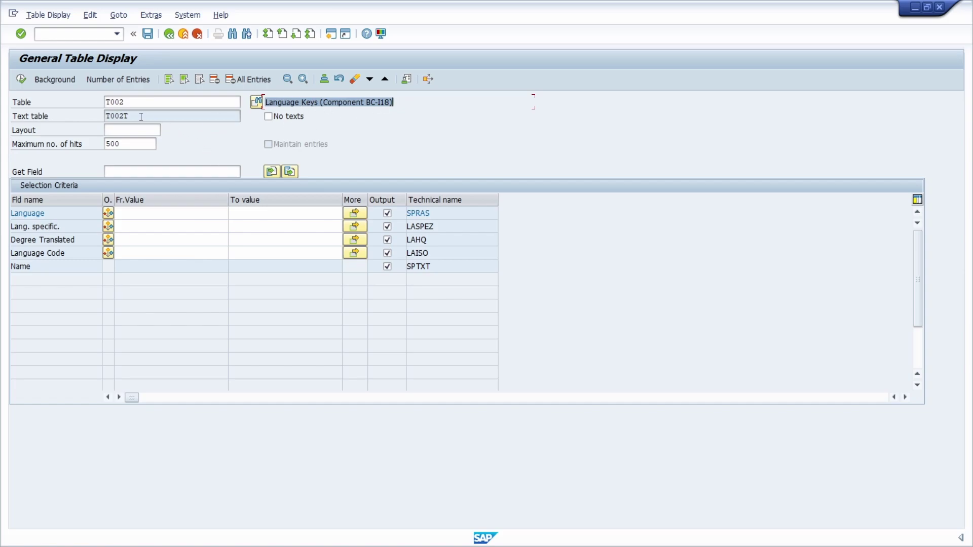
{"action": "left_click_drag", "start_coordinate": [141, 117], "coordinate": [77, 118]}
{"action": "key", "text": "ctrl+c"}
{"action": "double_click", "coordinate": [134, 101]}
{"action": "key", "text": "ctrl+v"}
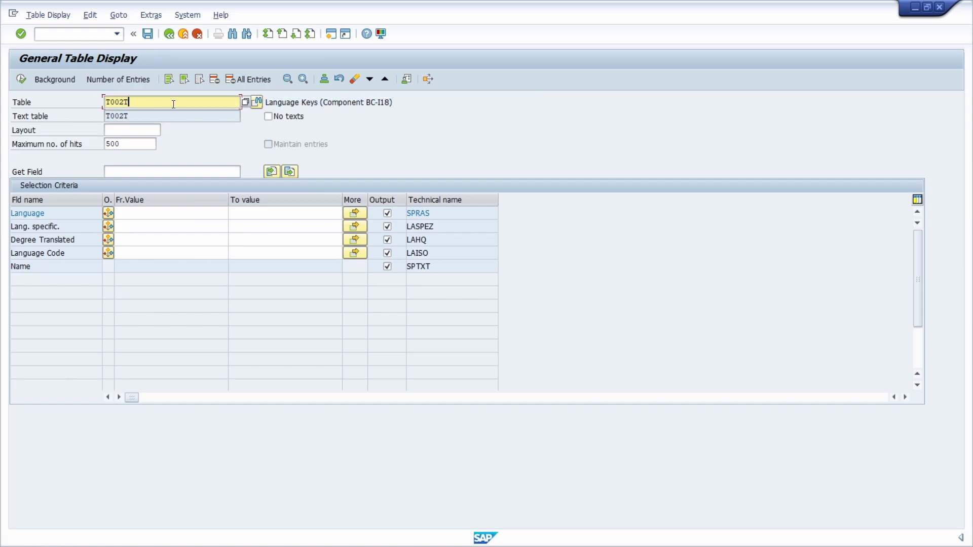
{"action": "key", "text": "Return"}
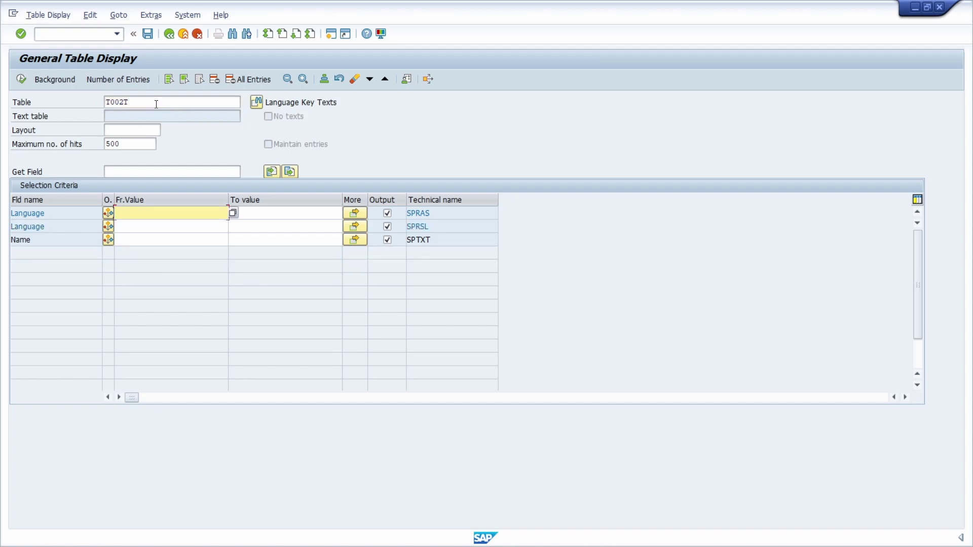
{"action": "left_click", "coordinate": [143, 102]}
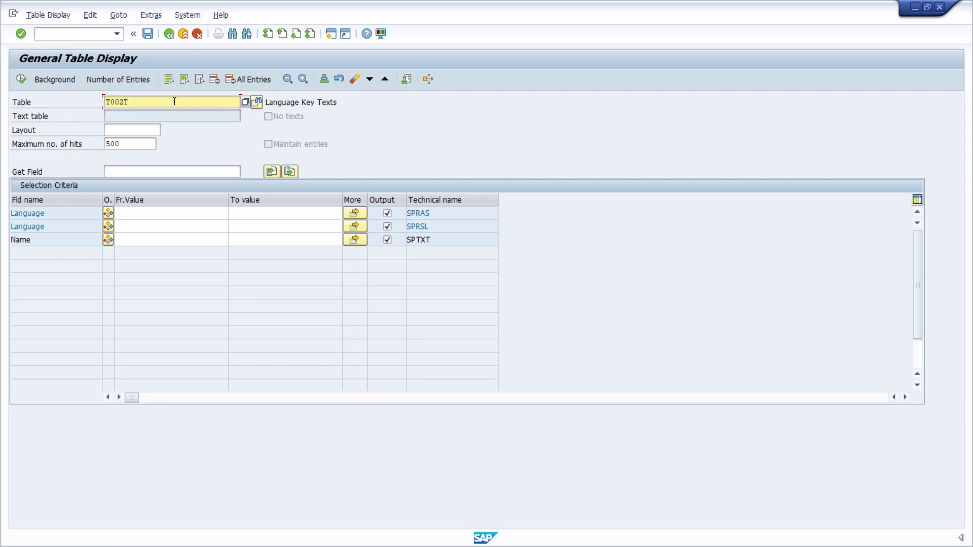
{"action": "key", "text": "BackSpace"}
{"action": "key", "text": "Return"}
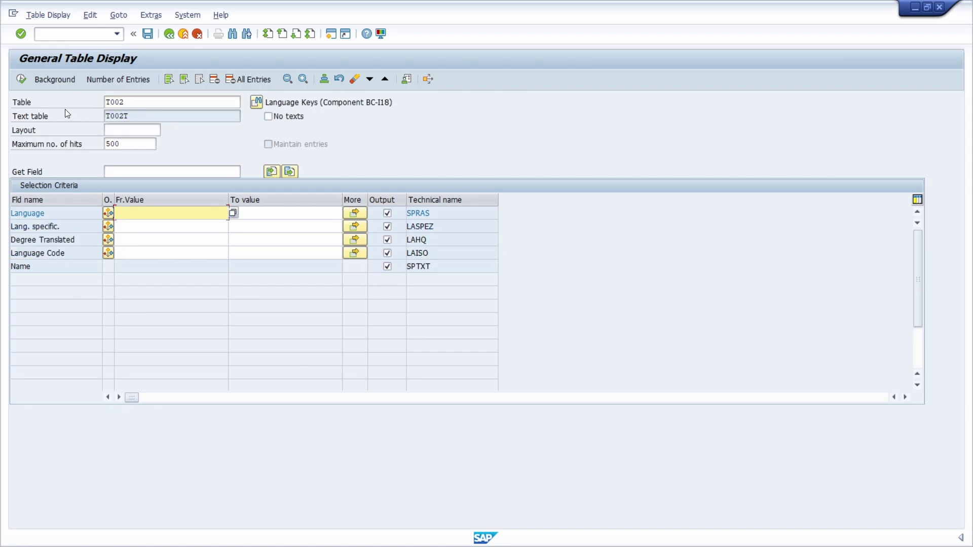
- List the 44 T002 entries and view the detailed German (DE) and English (EN) rows
{"action": "left_click", "coordinate": [21, 79]}
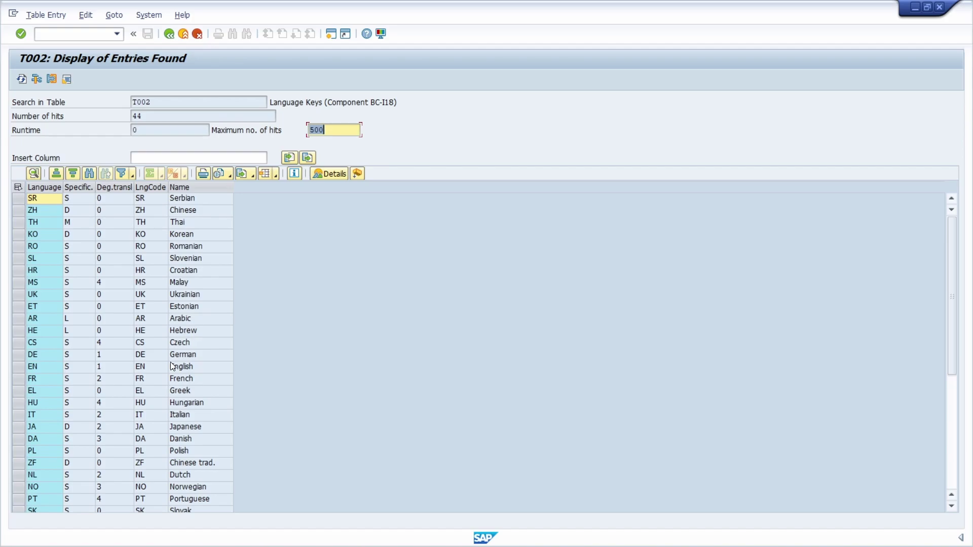
{"action": "double_click", "coordinate": [36, 354]}
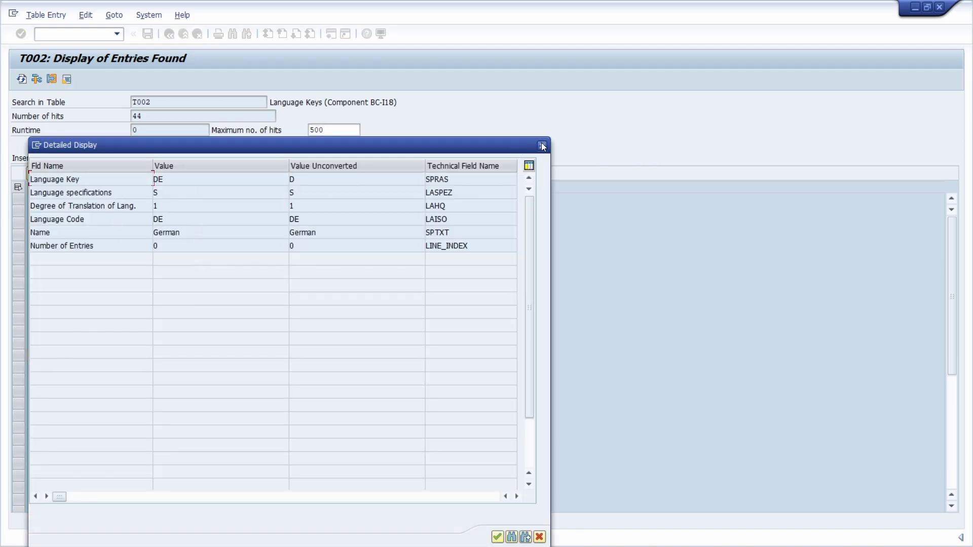
{"action": "left_click", "coordinate": [543, 146]}
{"action": "double_click", "coordinate": [43, 366]}
{"action": "left_click", "coordinate": [541, 145]}
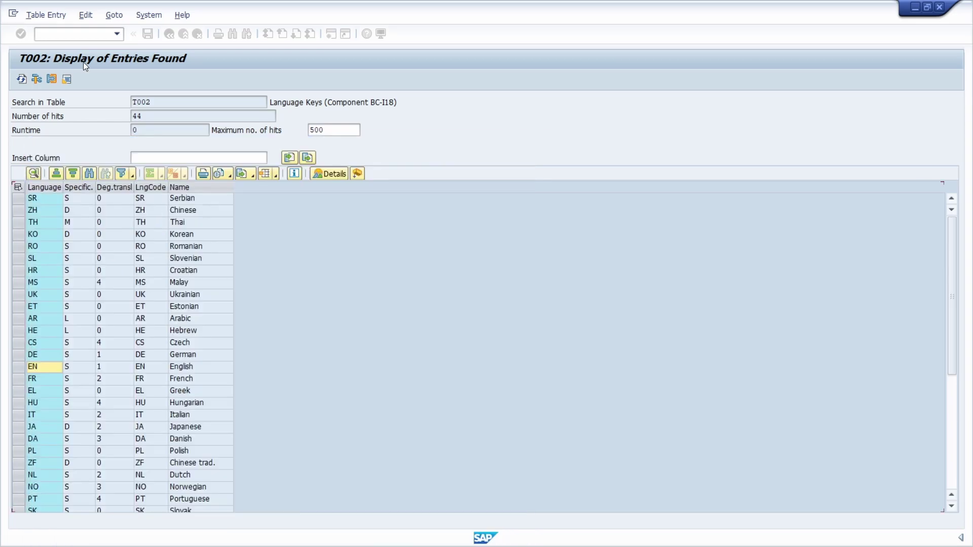
- Run Language Management (/nsmlt) and scroll through its installed Languages tree
{"action": "left_click", "coordinate": [64, 34]}
{"action": "type", "text": "/n"}
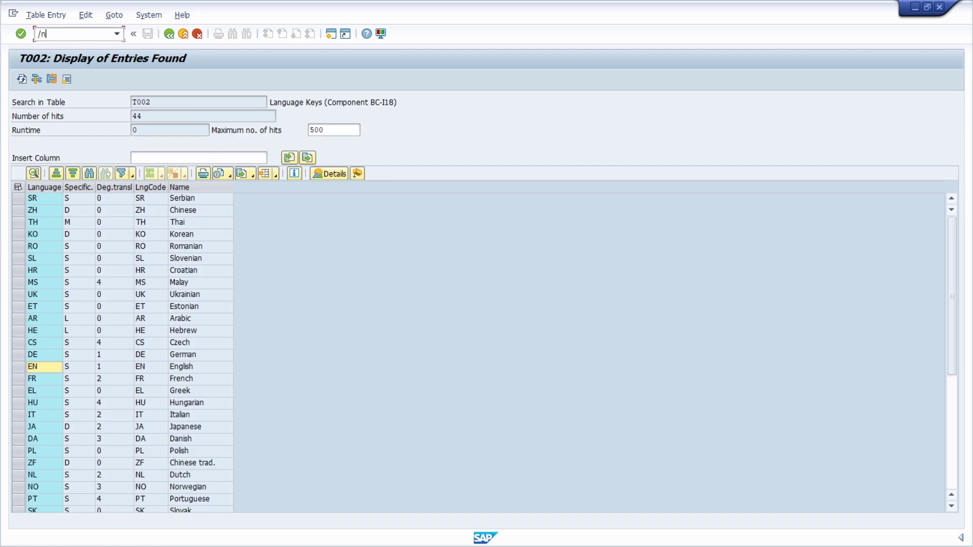
{"action": "type", "text": "sm"}
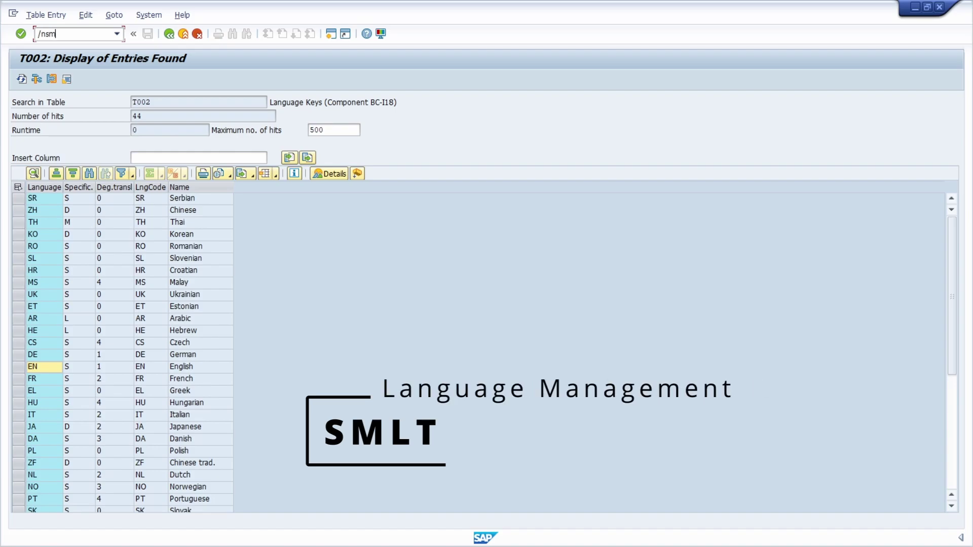
{"action": "type", "text": "lt"}
{"action": "key", "text": "Return"}
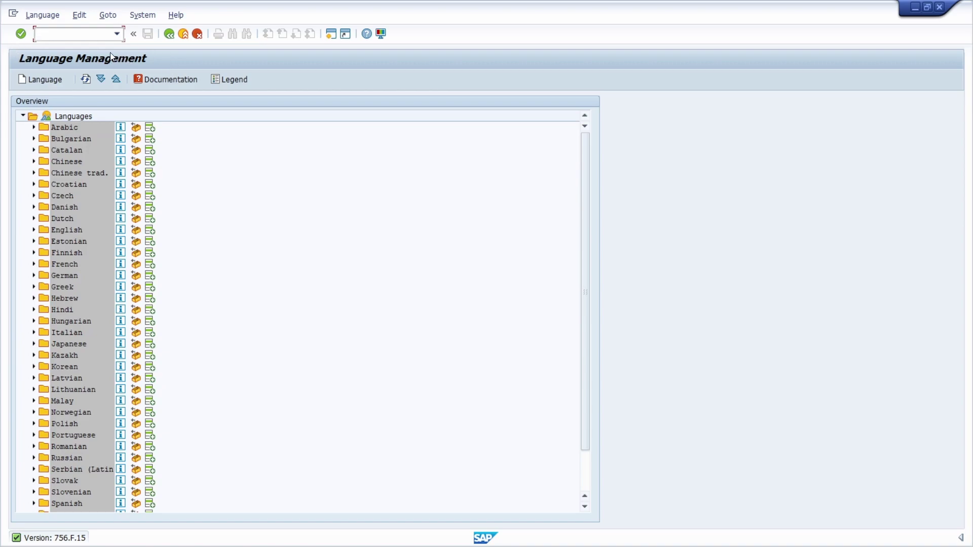
{"action": "scroll", "coordinate": [221, 238], "scroll_direction": "down", "scroll_amount": 2}
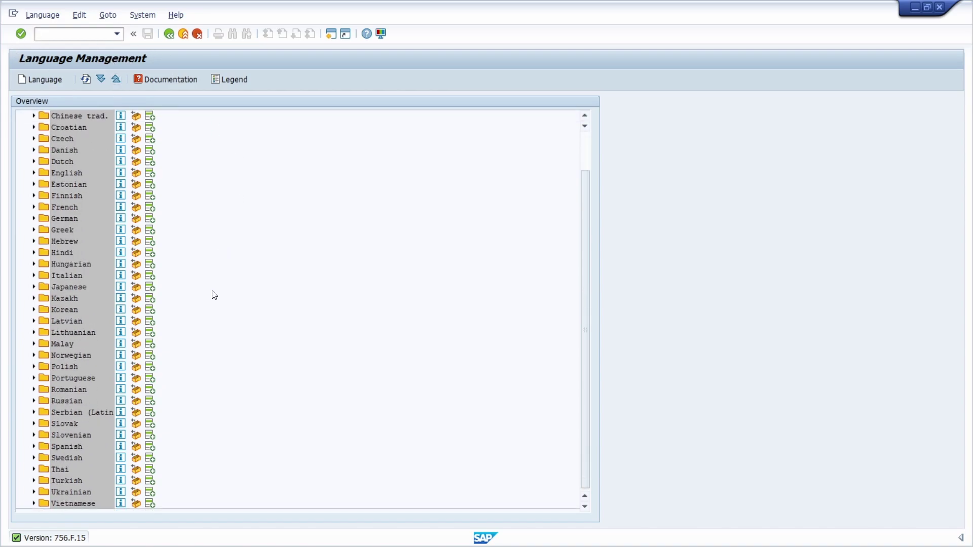
{"action": "scroll", "coordinate": [214, 297], "scroll_direction": "up", "scroll_amount": 2}
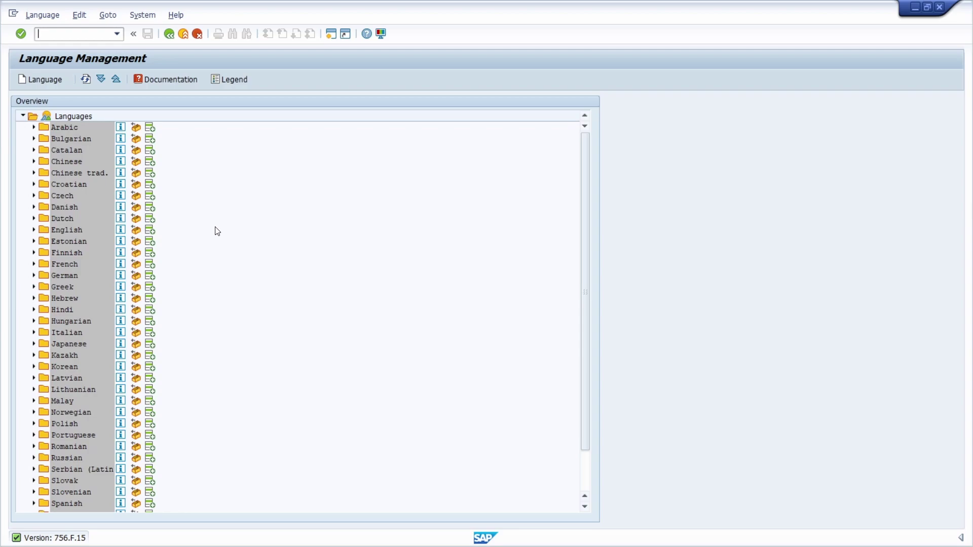
{"action": "type", "text": "/nsmlt"}
{"action": "key", "text": "Return"}
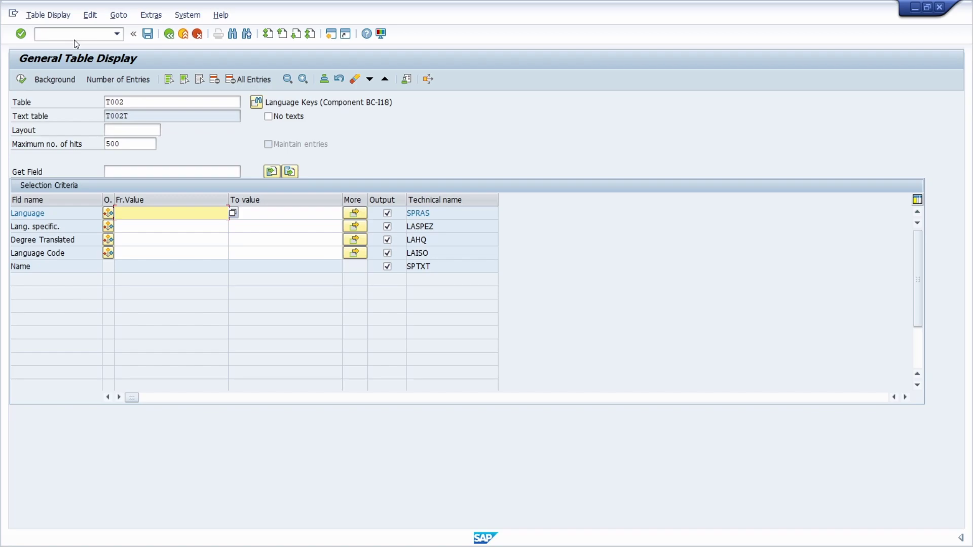
- Load table T002C and view its description, Customizing Data for T002
{"action": "left_click", "coordinate": [133, 102]}
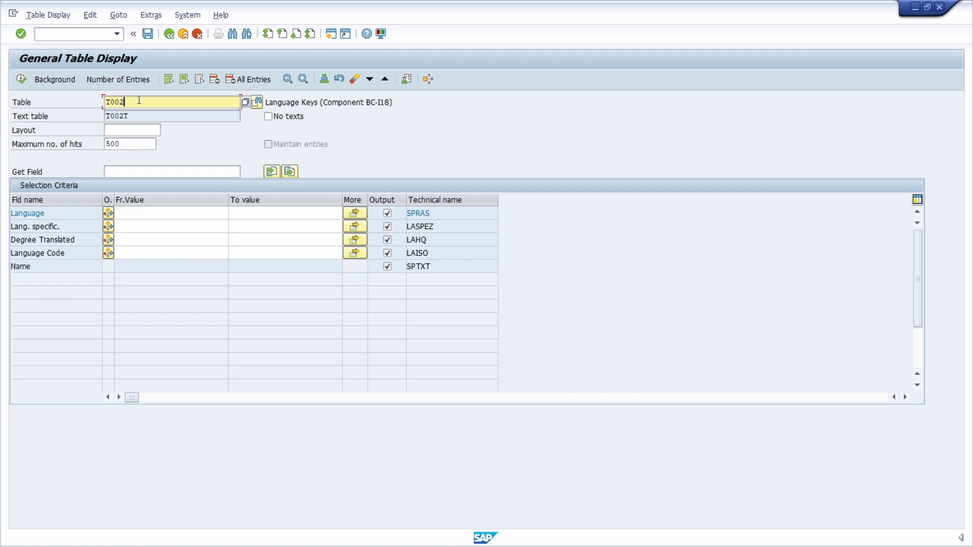
{"action": "type", "text": "c"}
{"action": "key", "text": "Return"}
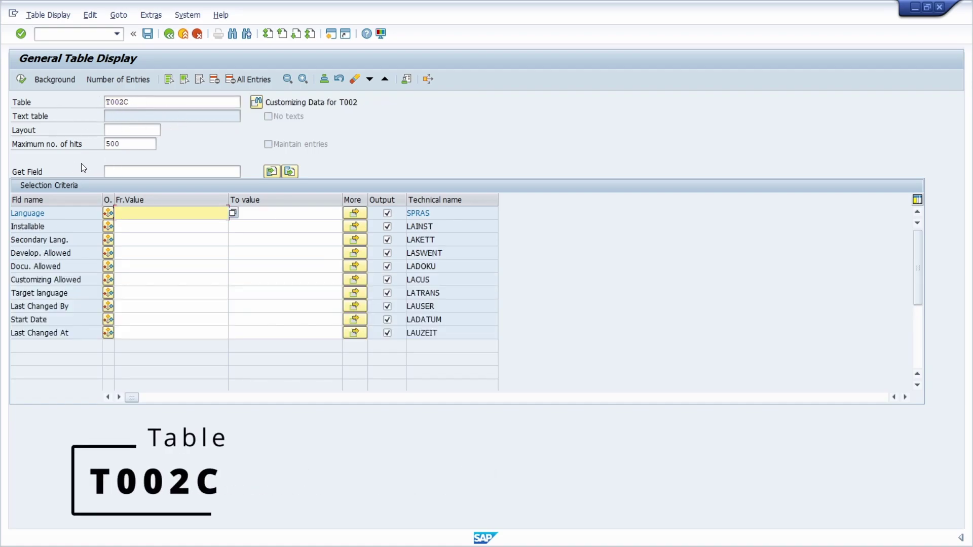
{"action": "left_click_drag", "start_coordinate": [265, 102], "coordinate": [382, 101]}
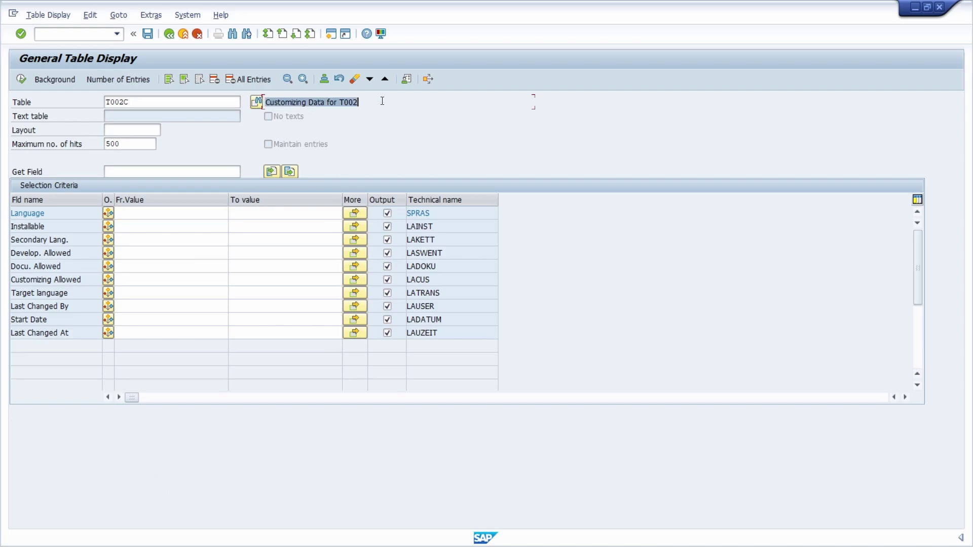
{"action": "left_click", "coordinate": [373, 102]}
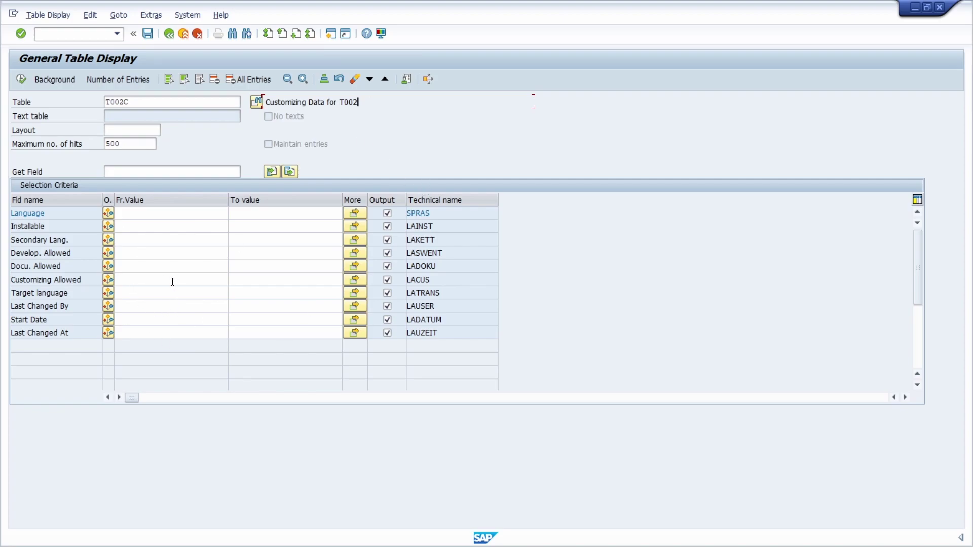
- Change the table name back to T002 and reload its selection screen
{"action": "left_click", "coordinate": [140, 100]}
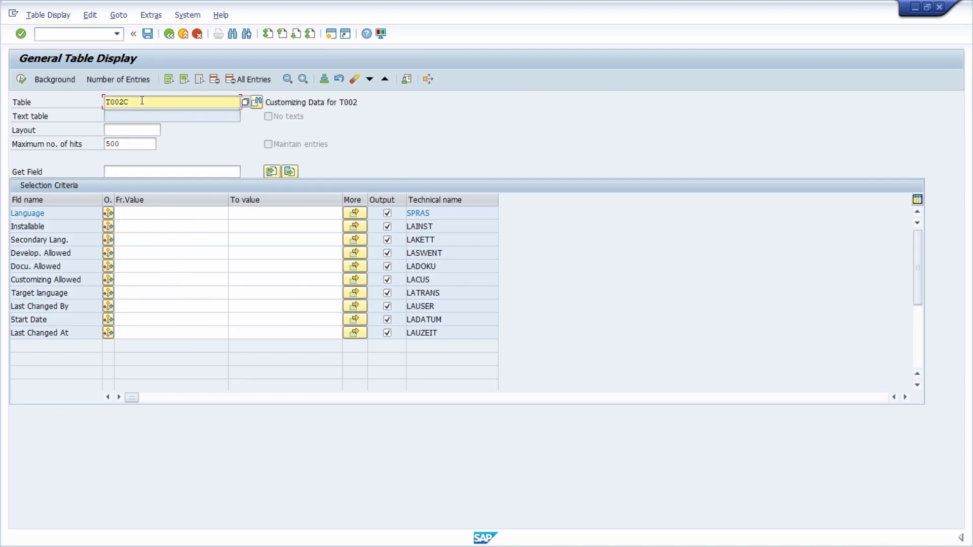
{"action": "key", "text": "BackSpace"}
{"action": "key", "text": "Return"}
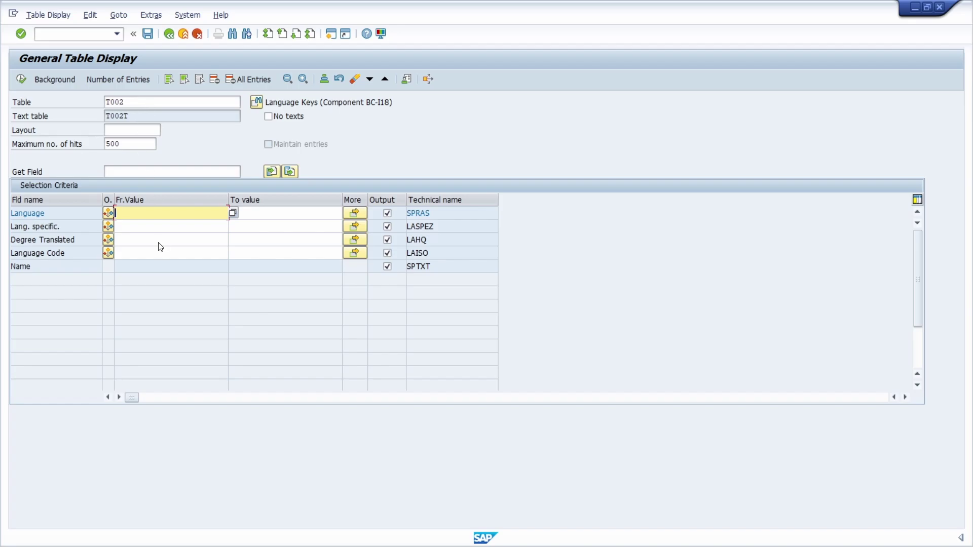
{"action": "key", "text": "F8"}
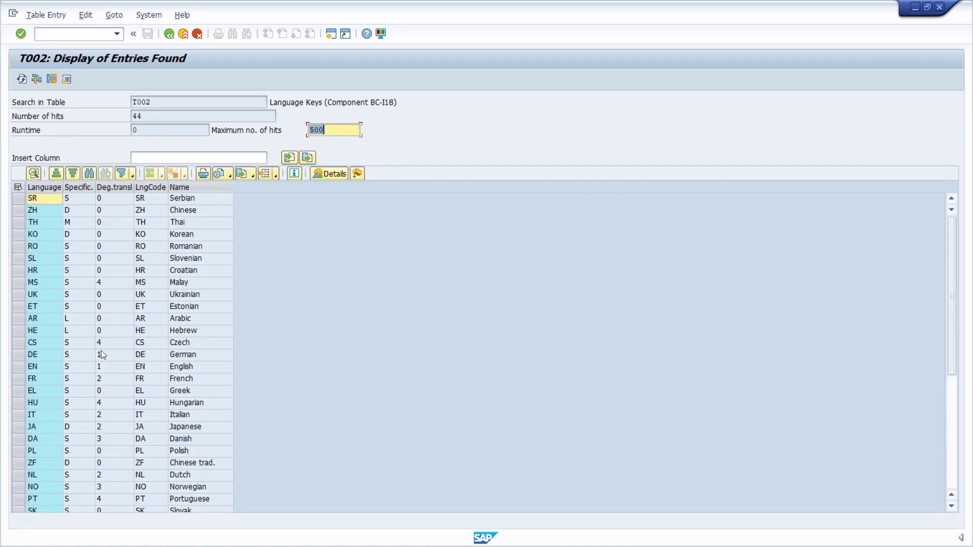
{"action": "double_click", "coordinate": [41, 356]}
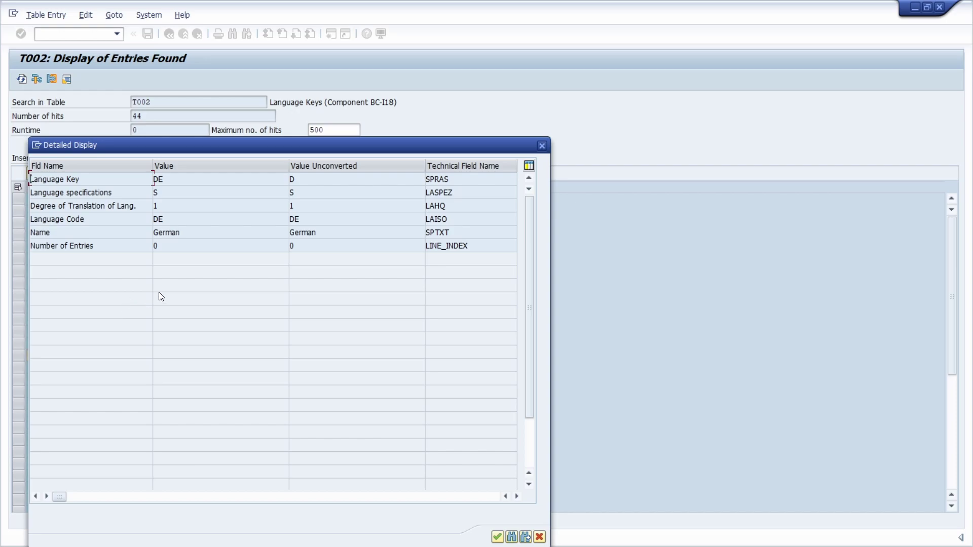
{"action": "double_click", "coordinate": [194, 180]}
{"action": "left_click", "coordinate": [177, 183]}
{"action": "left_click", "coordinate": [307, 181]}
{"action": "left_click", "coordinate": [448, 180]}
{"action": "left_click", "coordinate": [541, 145]}
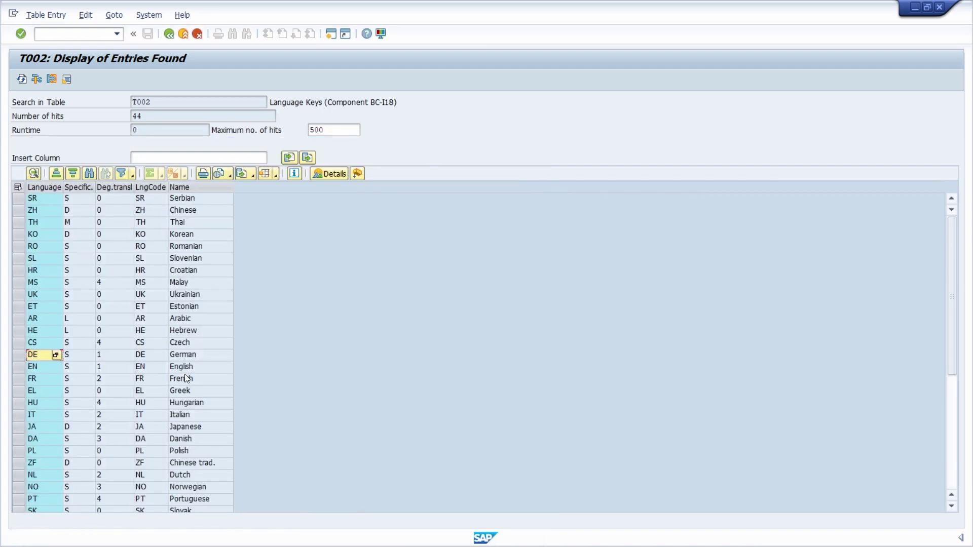
{"action": "key", "text": "F3"}
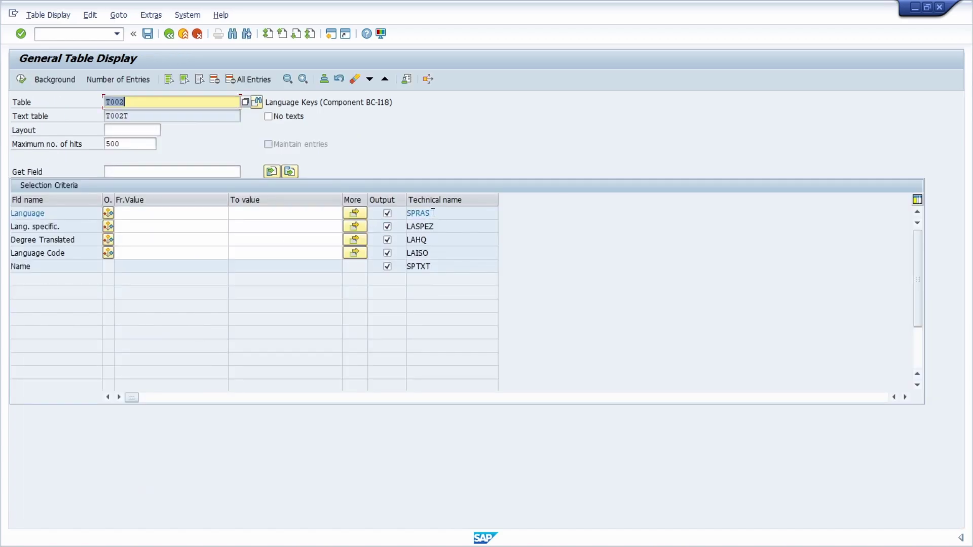
- Open data element SPRAS from the Language field, then its domain SPRAS
{"action": "left_click", "coordinate": [430, 212]}
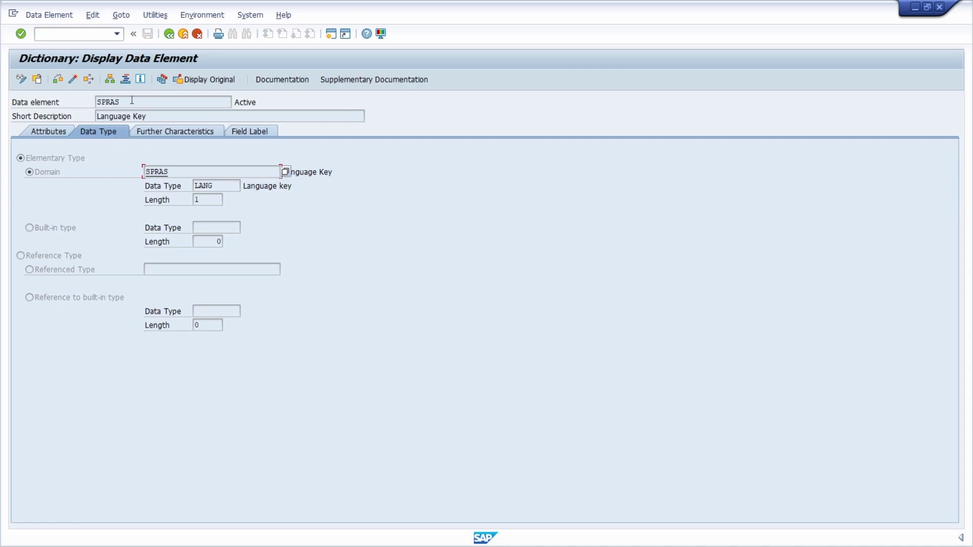
{"action": "double_click", "coordinate": [140, 105]}
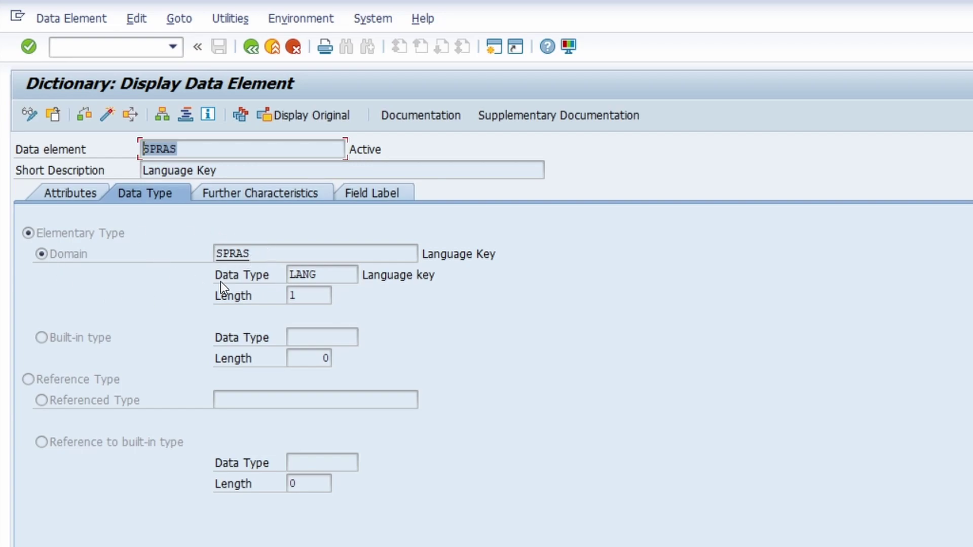
{"action": "double_click", "coordinate": [251, 253]}
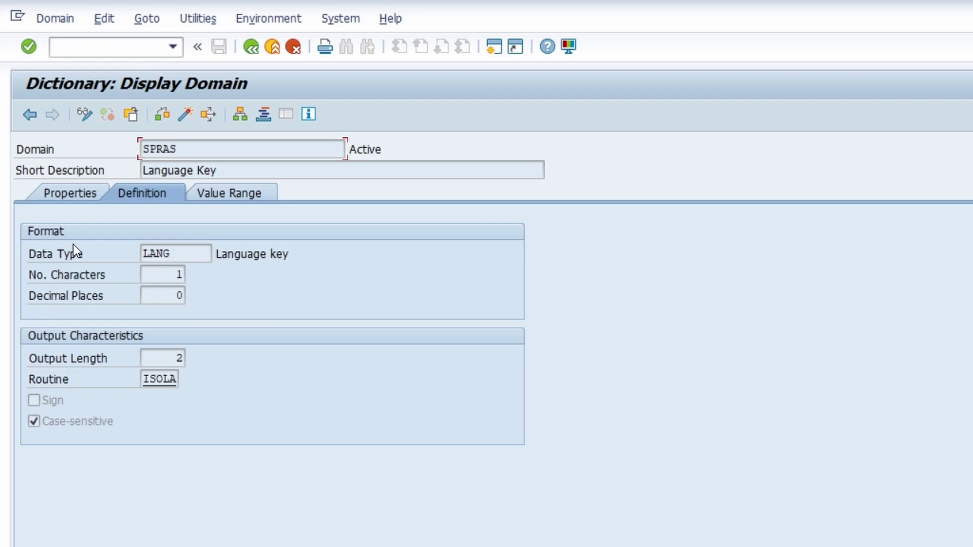
- Review domain SPRAS (LANG, 1 character, output length 2) and list its ISOLA conversion exits
{"action": "double_click", "coordinate": [174, 255]}
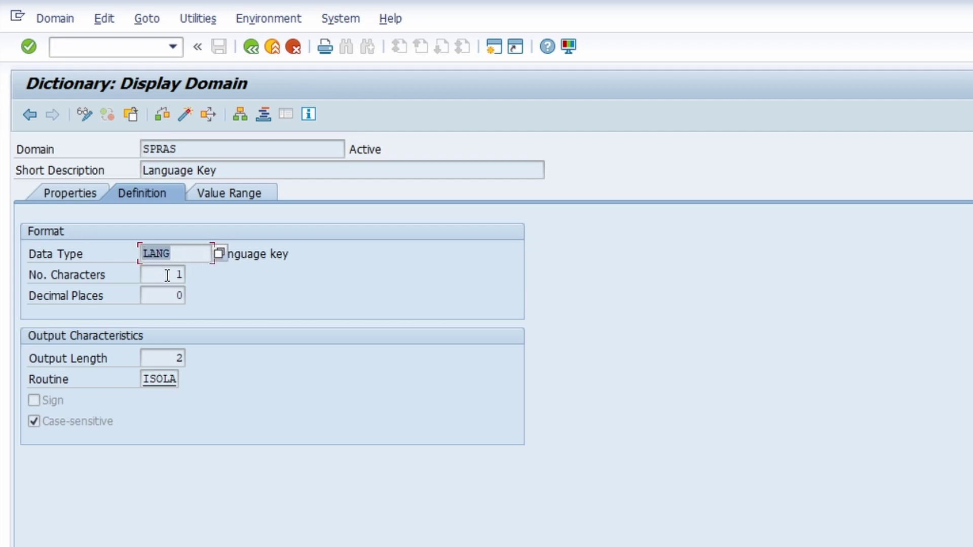
{"action": "left_click", "coordinate": [165, 276]}
{"action": "double_click", "coordinate": [178, 274]}
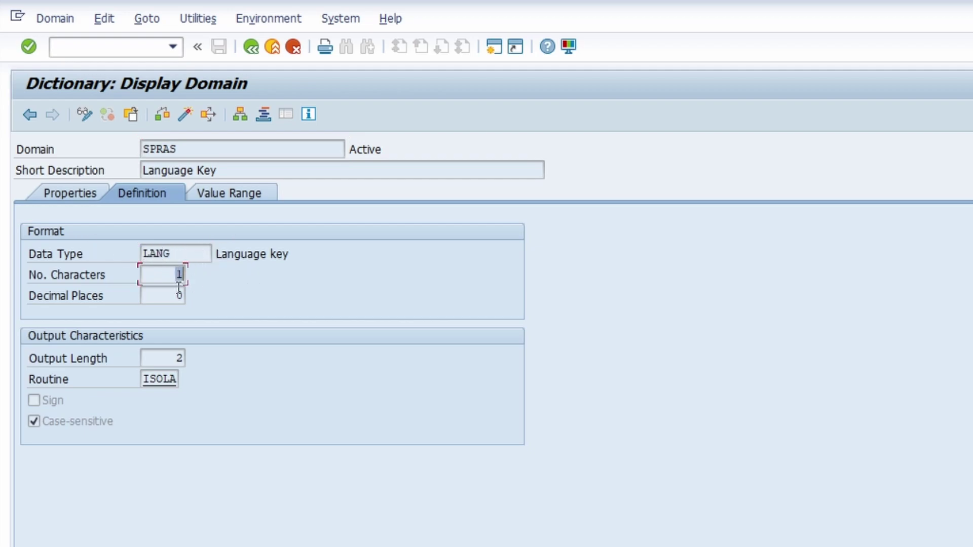
{"action": "left_click", "coordinate": [158, 360]}
{"action": "double_click", "coordinate": [183, 359]}
{"action": "double_click", "coordinate": [147, 379]}
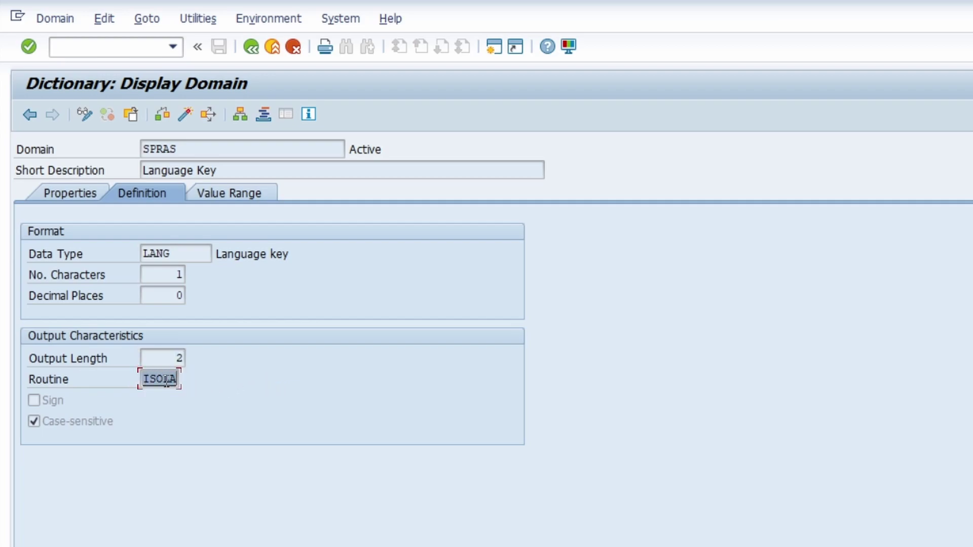
{"action": "left_click", "coordinate": [86, 424]}
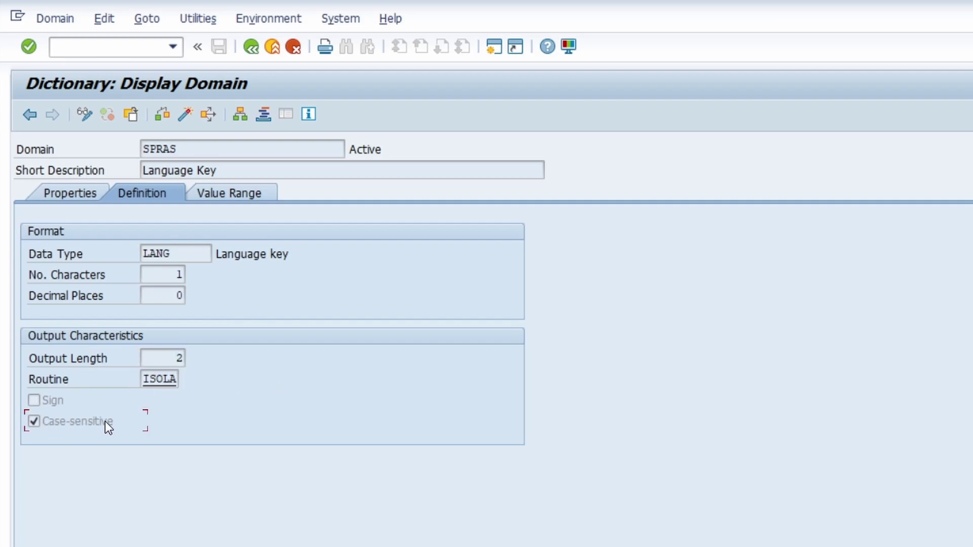
{"action": "double_click", "coordinate": [160, 379]}
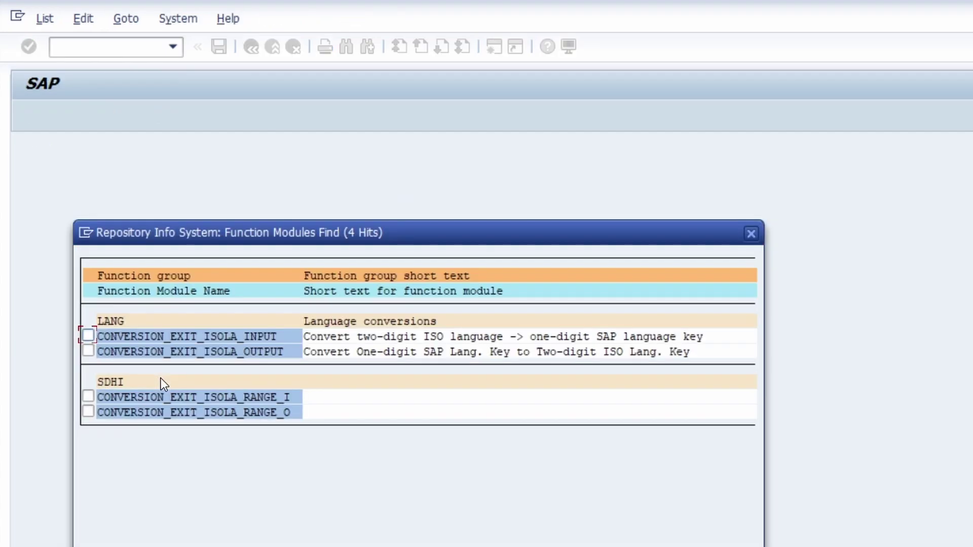
- Note CONVERSION_EXIT_ISOLA_OUTPUT, then close the ISOLA function module list
{"action": "left_click", "coordinate": [140, 351]}
{"action": "left_click", "coordinate": [751, 235]}
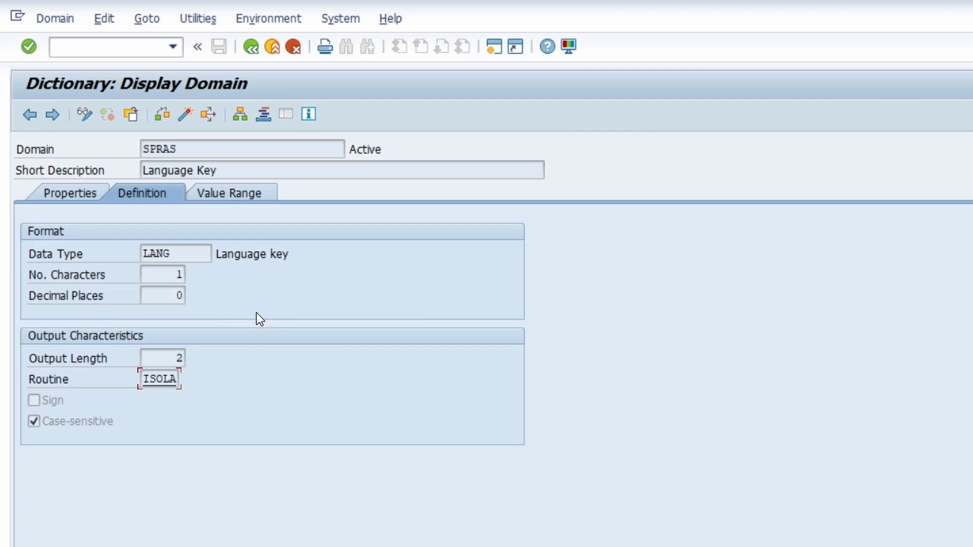
- Check the domain's value table T002, then view data element SPRAS's search help H_T002
{"action": "left_click", "coordinate": [223, 197]}
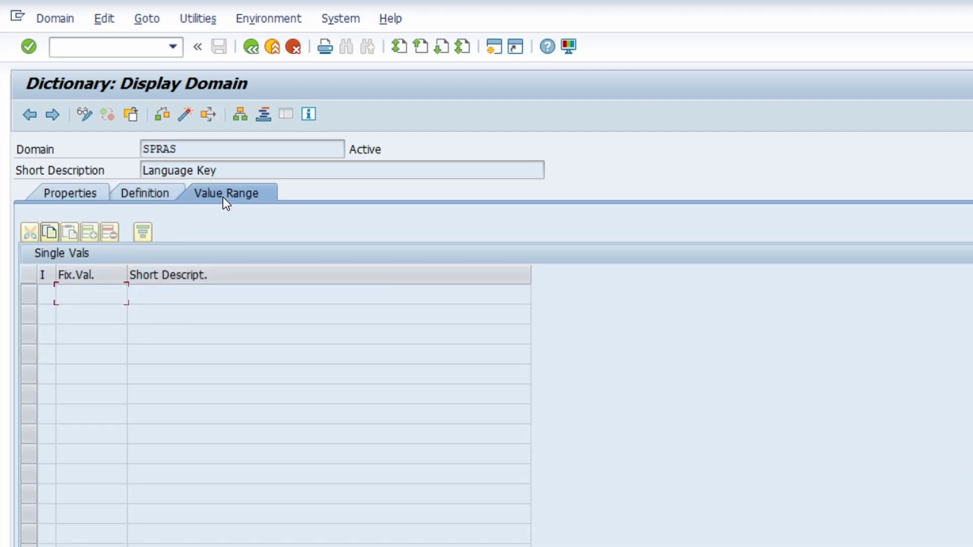
{"action": "double_click", "coordinate": [104, 506]}
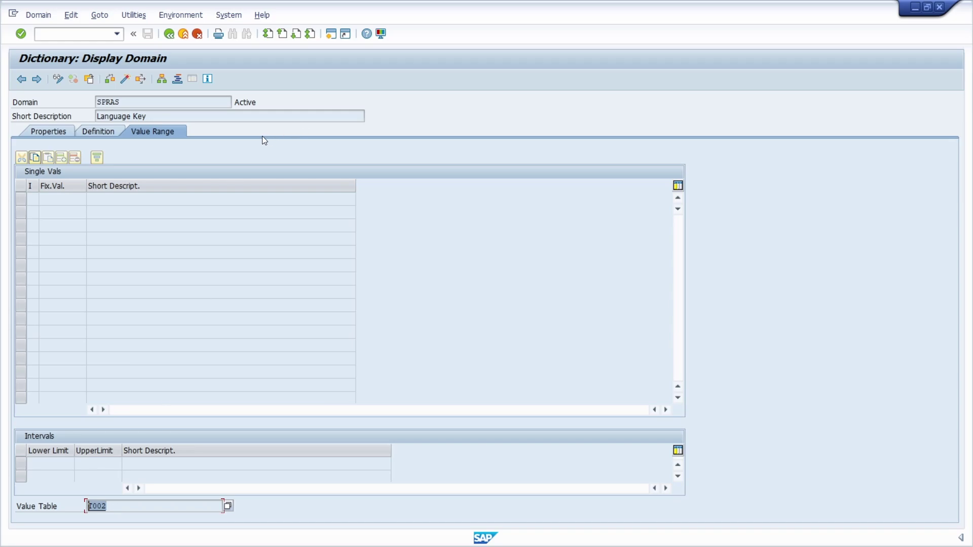
{"action": "key", "text": "F3"}
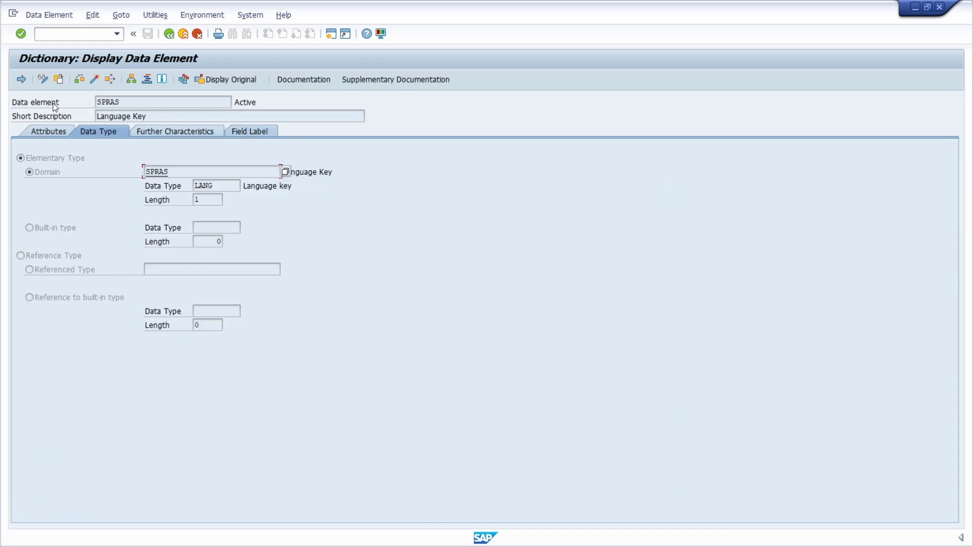
{"action": "left_click", "coordinate": [157, 130]}
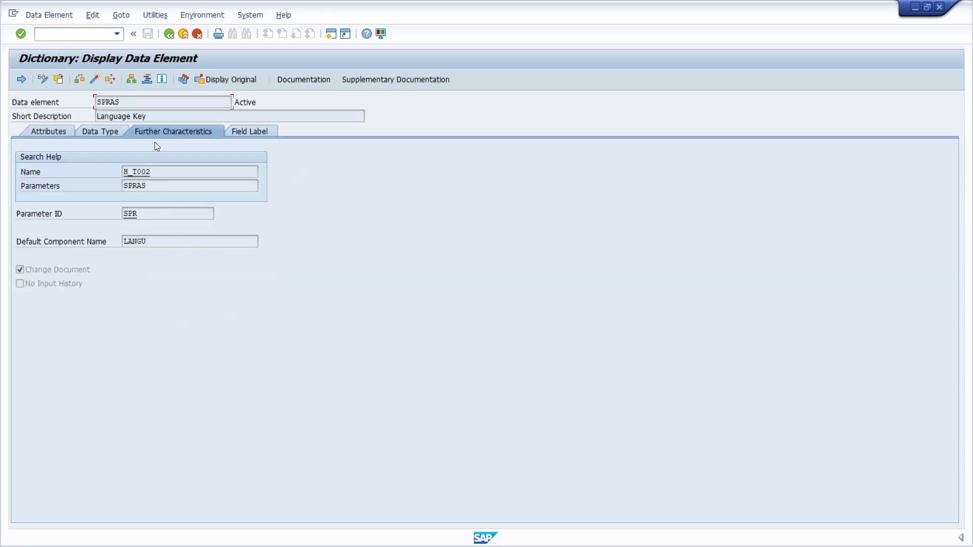
{"action": "left_click_drag", "start_coordinate": [151, 172], "coordinate": [107, 172]}
{"action": "double_click", "coordinate": [161, 184]}
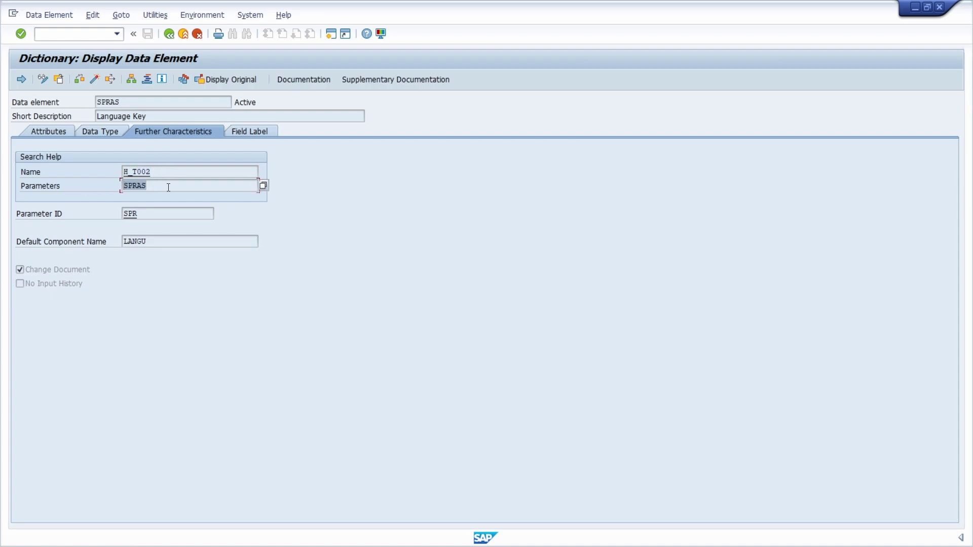